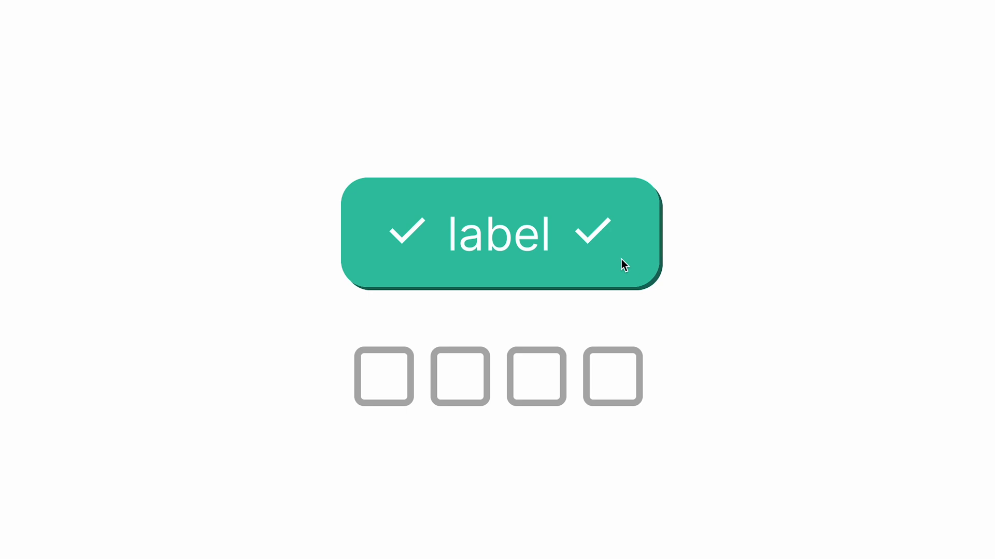
# - Toggle all four preview checkboxes on, then back off in reverse order
pyautogui.click(385, 383)
pyautogui.click(466, 388)
pyautogui.click(539, 395)
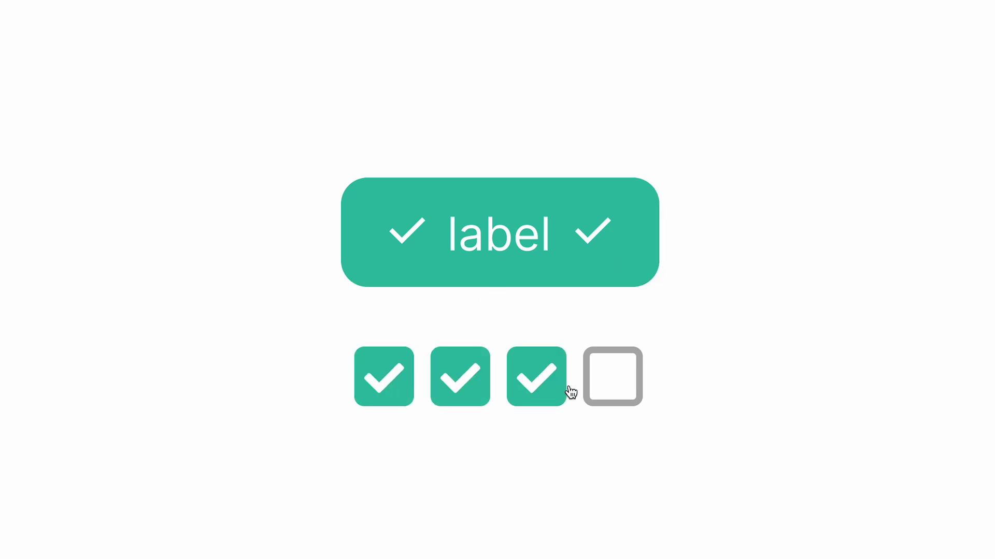
pyautogui.click(603, 383)
pyautogui.click(605, 388)
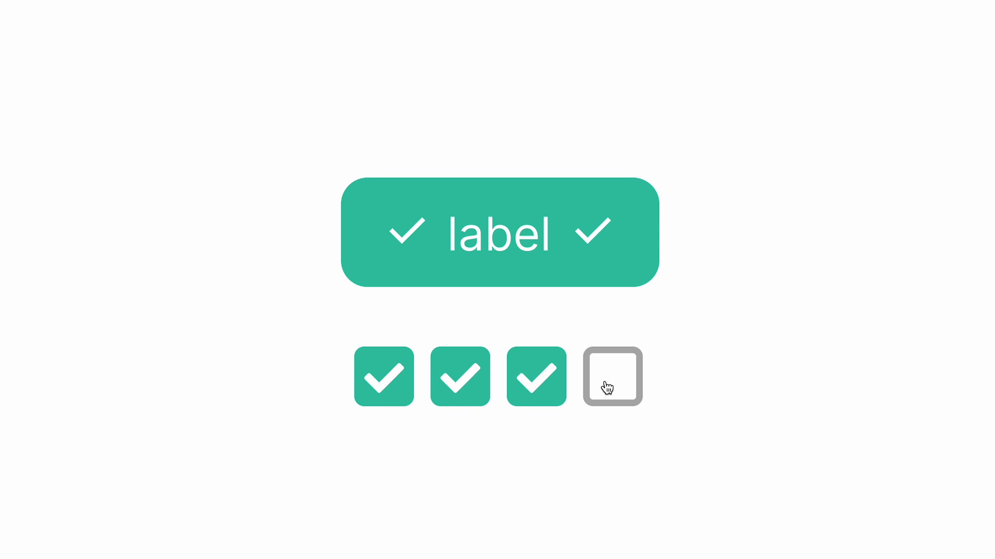
pyautogui.click(539, 390)
pyautogui.click(458, 397)
pyautogui.click(390, 392)
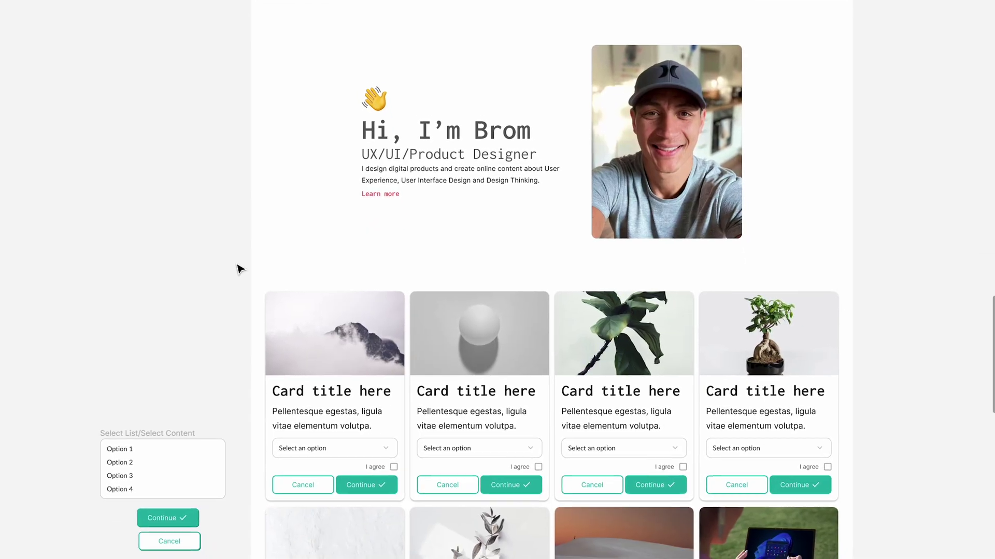
# - Link the first card's Cancel button to the Cancel component and inspect the dropdown's Select List overlay
pyautogui.scroll(-2, 240, 269)
pyautogui.scroll(3, 326, 317)
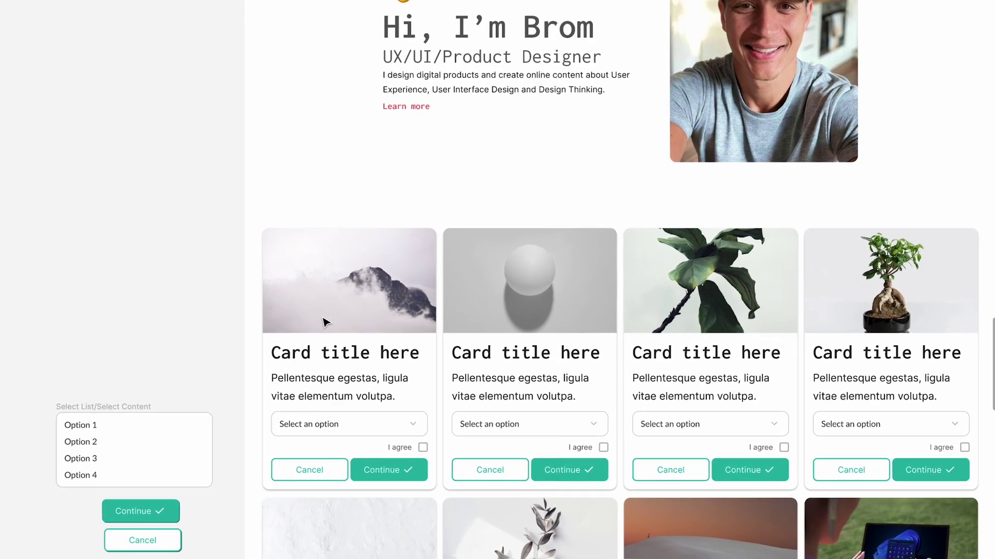
pyautogui.scroll(2, 325, 322)
pyautogui.scroll(-3, 327, 320)
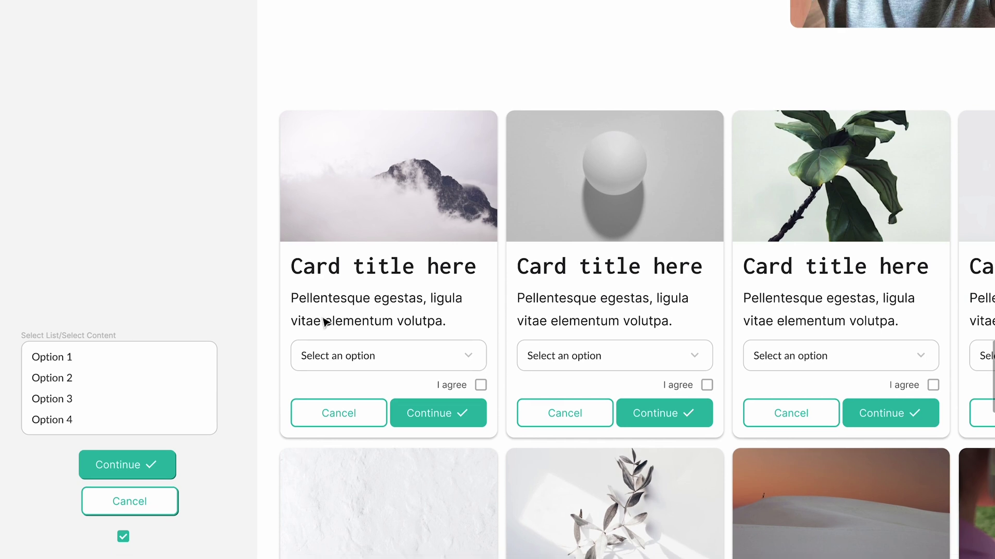
pyautogui.click(350, 415)
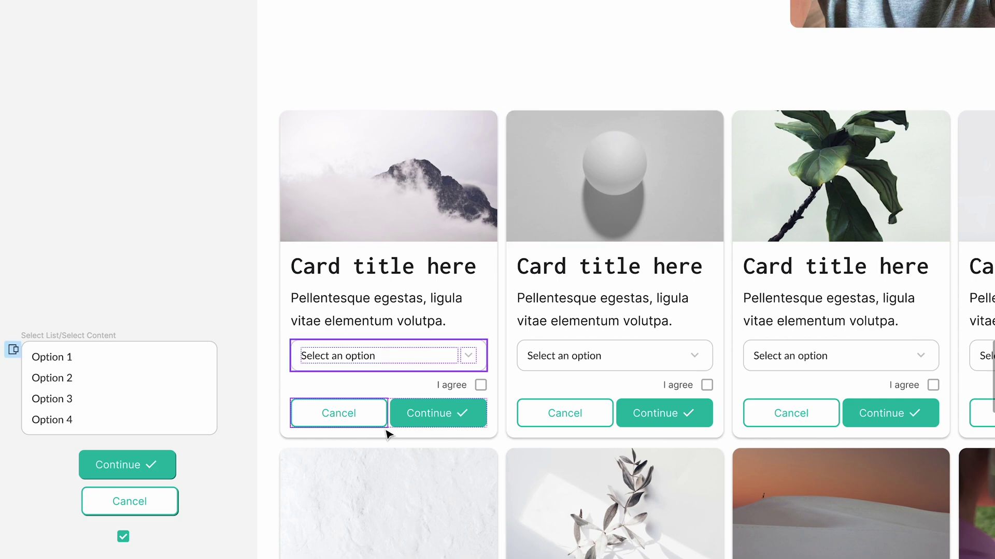
pyautogui.moveTo(291, 413); pyautogui.dragTo(161, 501)
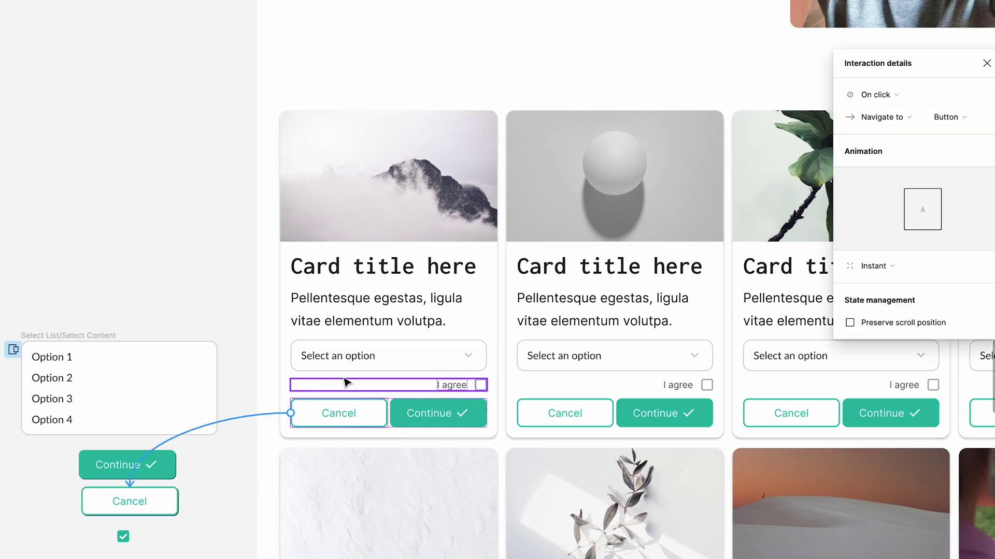
pyautogui.click(355, 365)
pyautogui.click(269, 355)
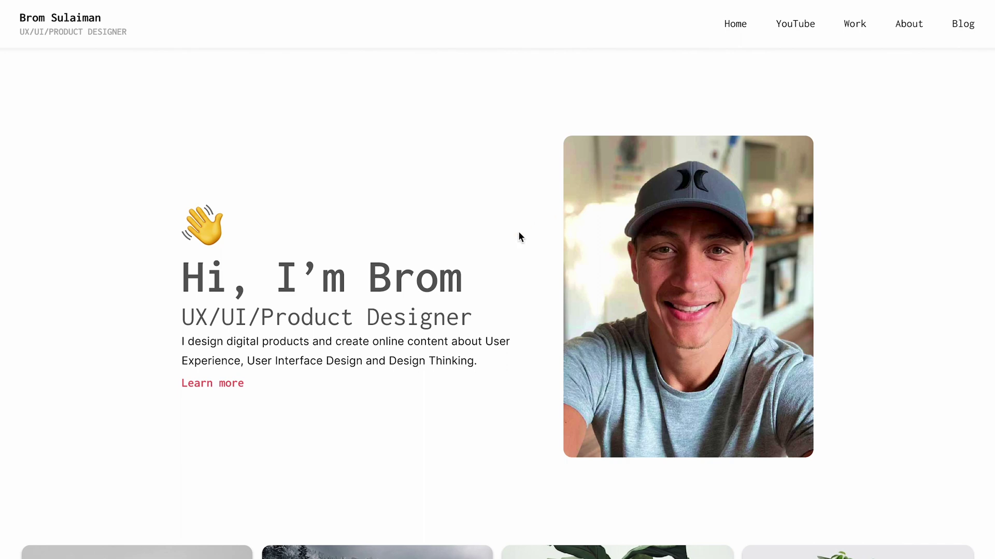
# - Scroll the portfolio prototype preview down toward the product cards
pyautogui.scroll(-8, 519, 232)
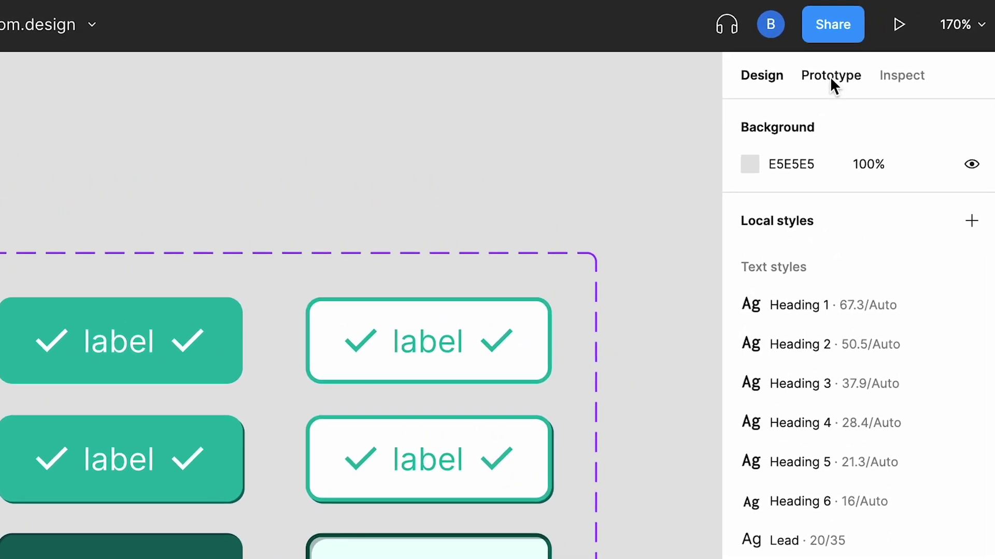
# - Show prototyping settings for the top-left variant in the Button component set
pyautogui.click(830, 76)
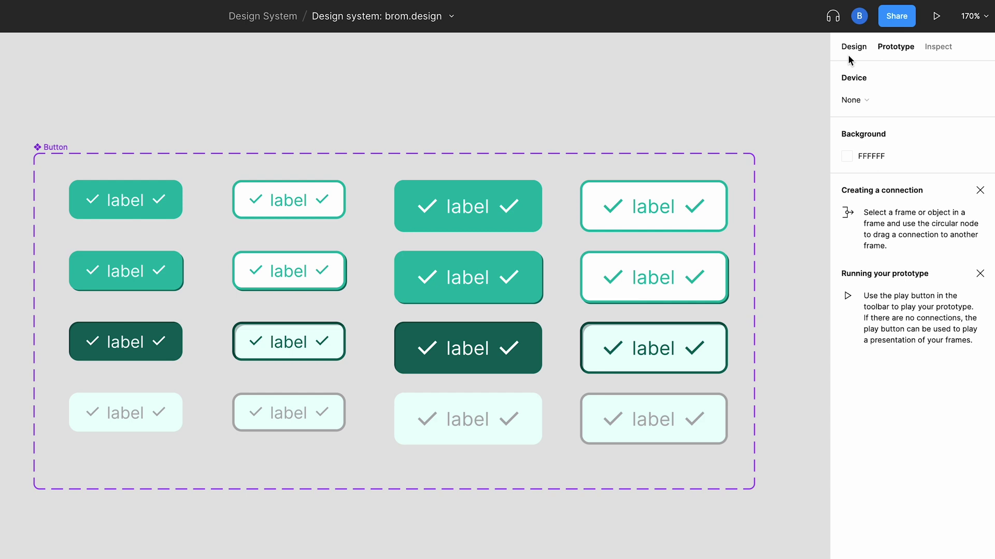
pyautogui.click(157, 214)
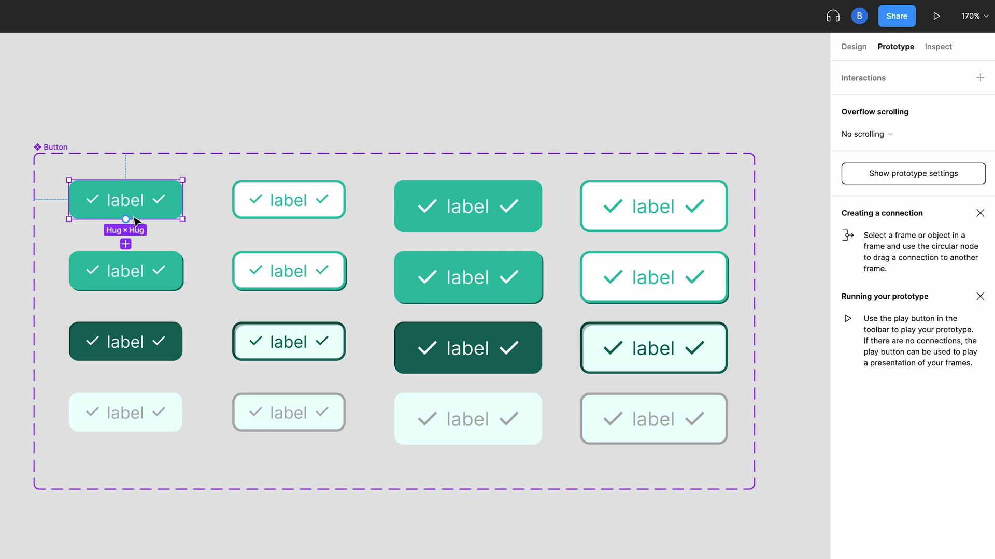
# - Make the top-left button change to the Primary, Hover, Small variant while hovering
pyautogui.moveTo(133, 218); pyautogui.dragTo(140, 273)
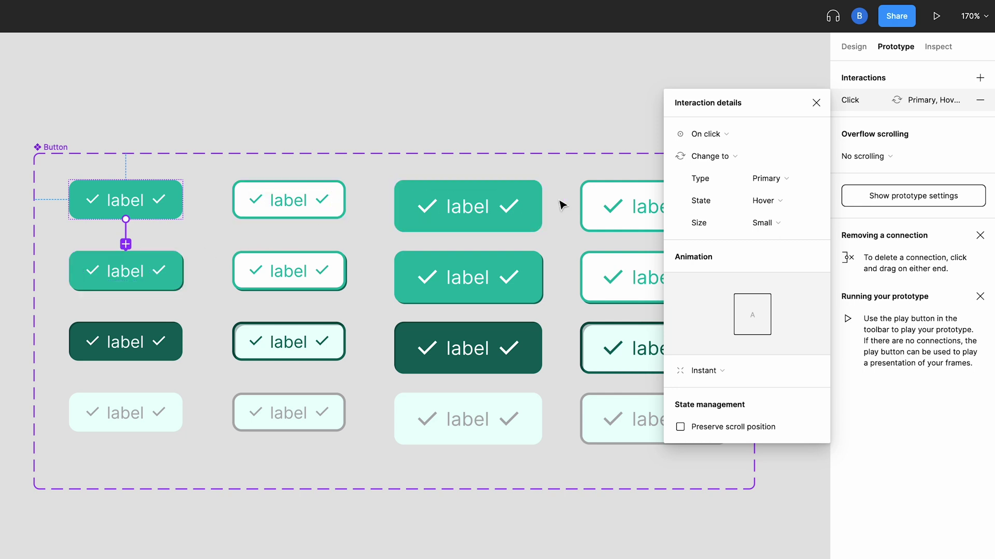
pyautogui.click(766, 136)
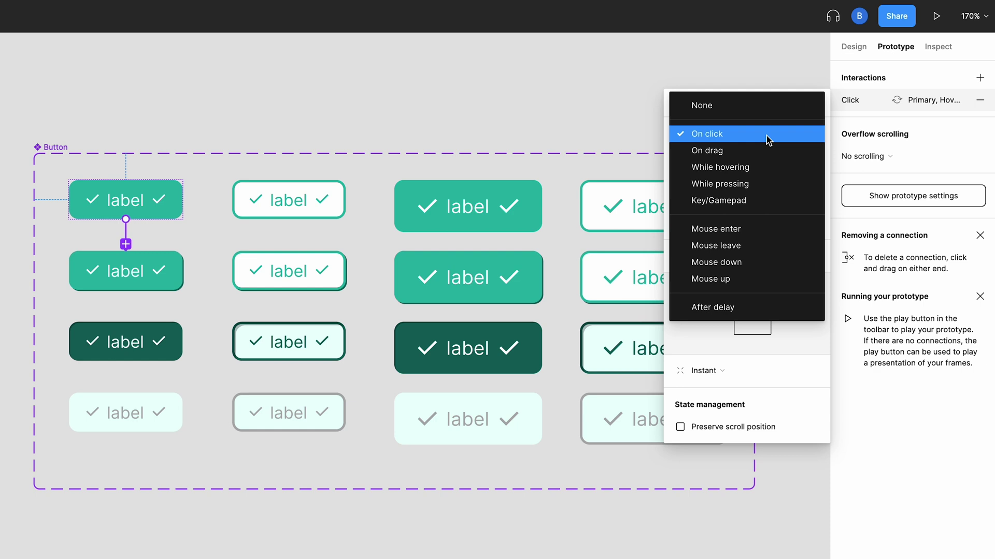
pyautogui.click(753, 169)
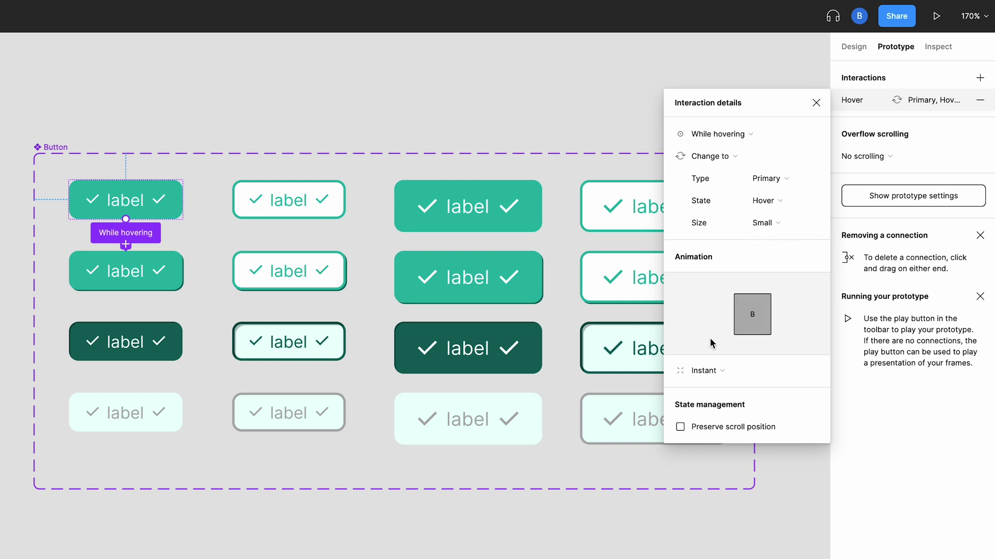
# - Give the hover transition a Dissolve animation with Ease out easing and a 150ms duration
pyautogui.click(709, 369)
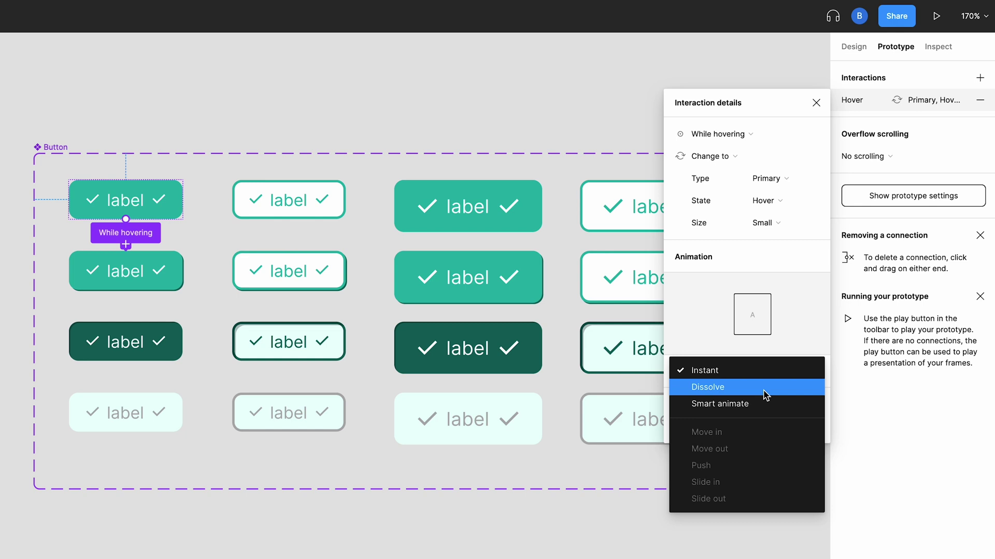
pyautogui.click(765, 395)
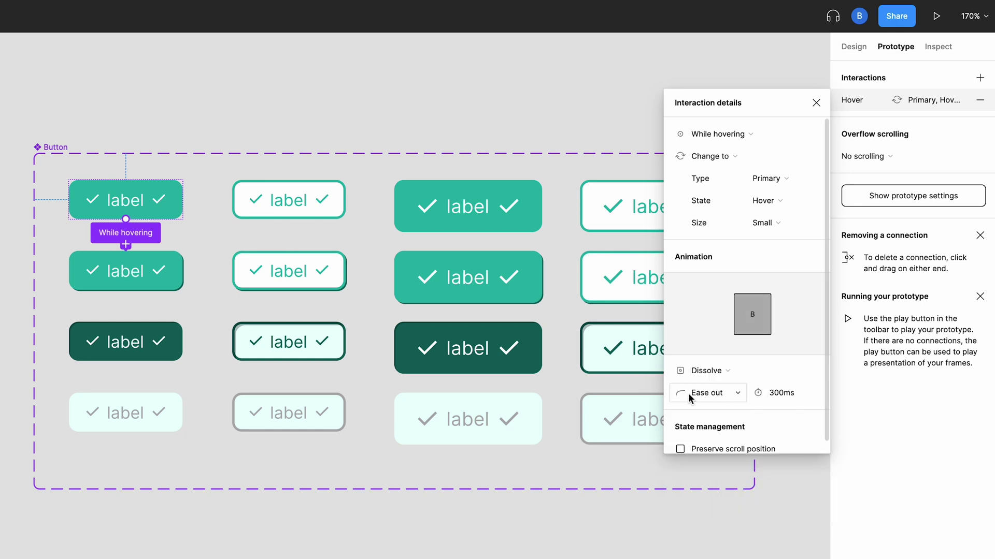
pyautogui.click(688, 393)
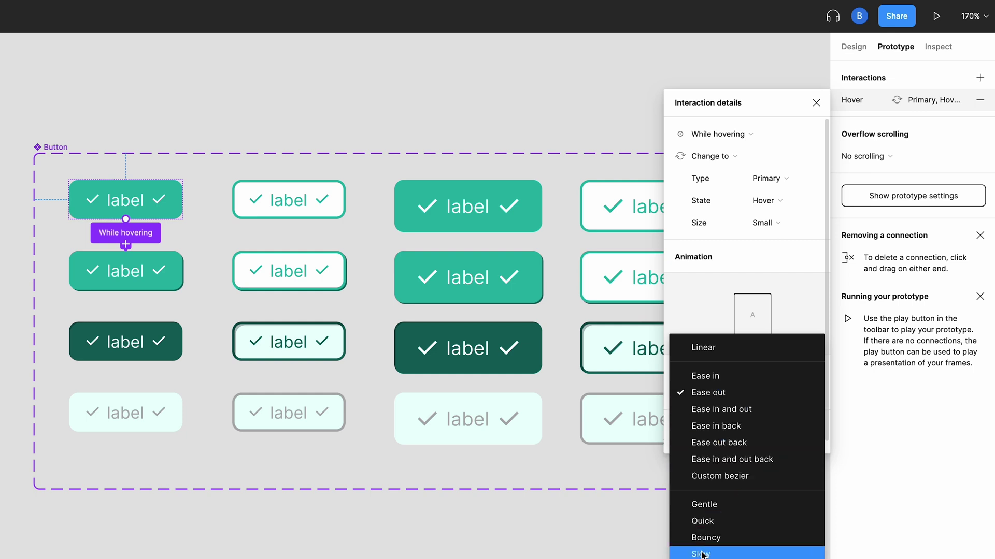
pyautogui.click(735, 394)
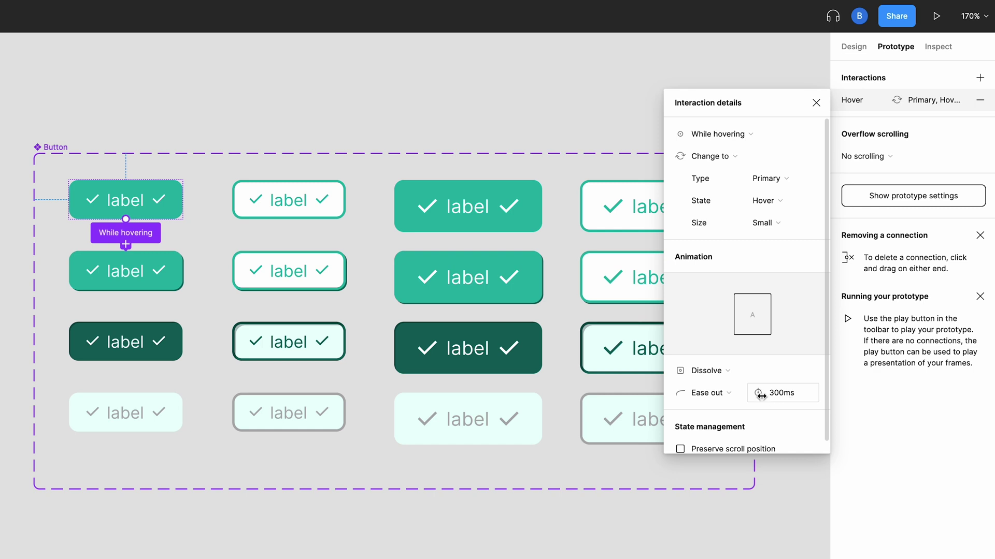
pyautogui.click(783, 400)
pyautogui.write('150')
pyautogui.press('Return')
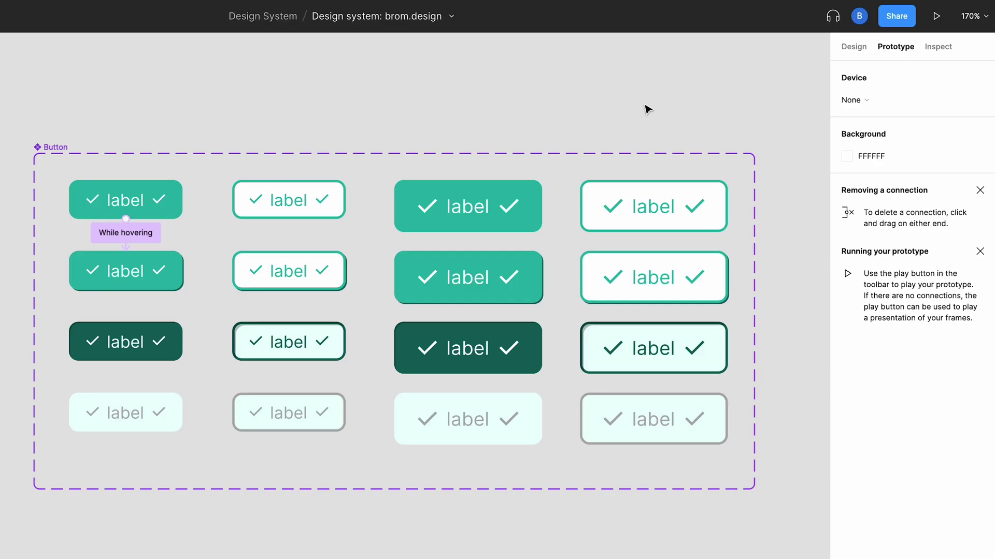
# - Make the Hover variant switch instantly to the Clicked variant on click, and test it in preview
pyautogui.click(144, 261)
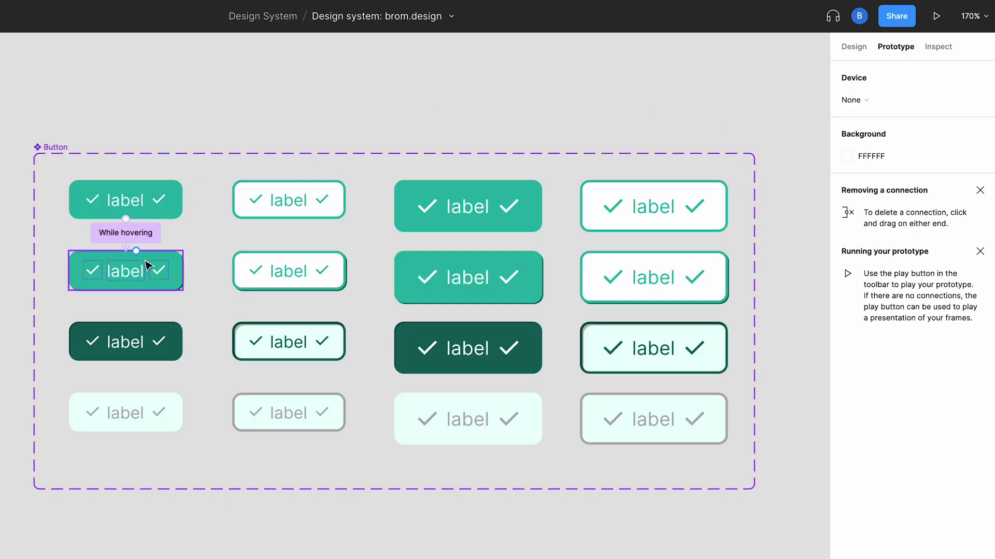
pyautogui.click(137, 275)
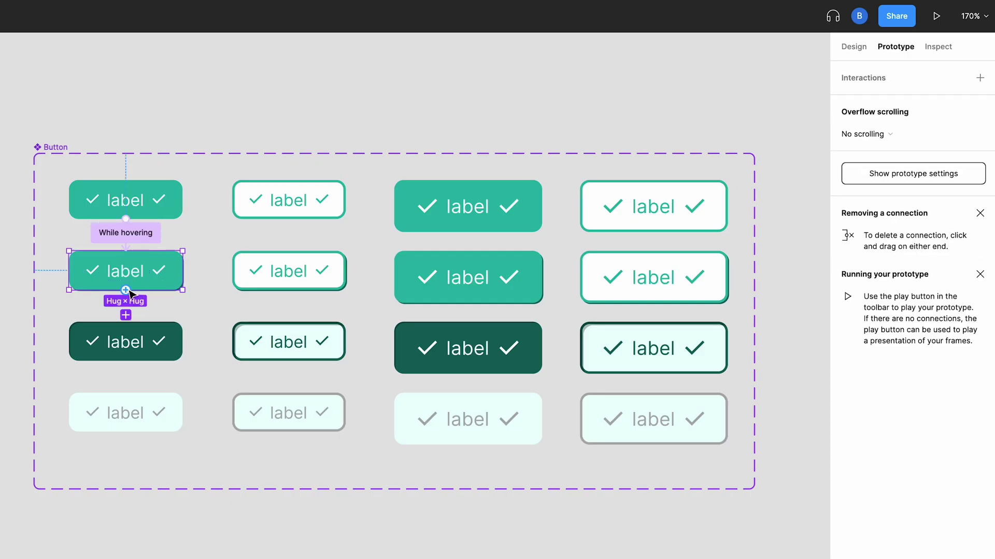
pyautogui.moveTo(138, 346); pyautogui.dragTo(139, 346)
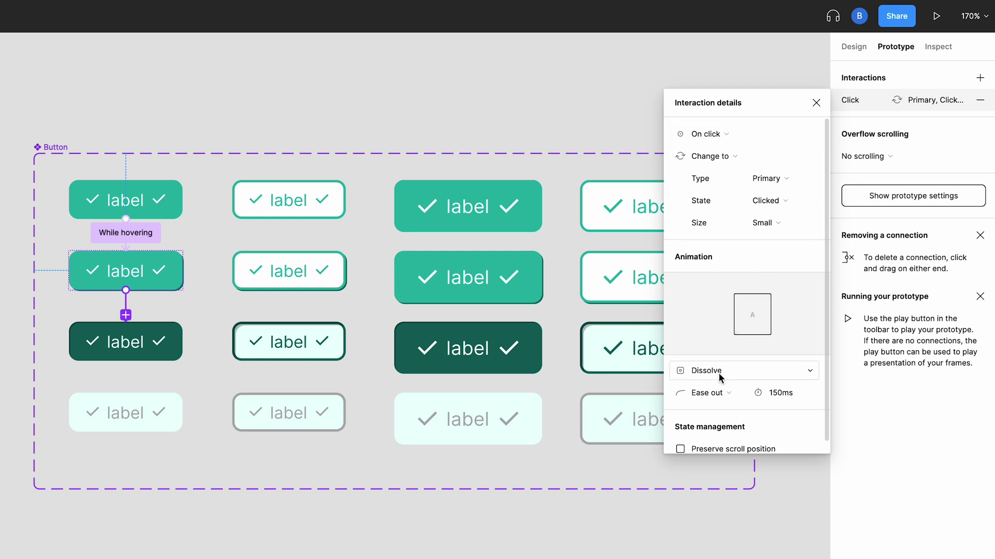
pyautogui.click(720, 372)
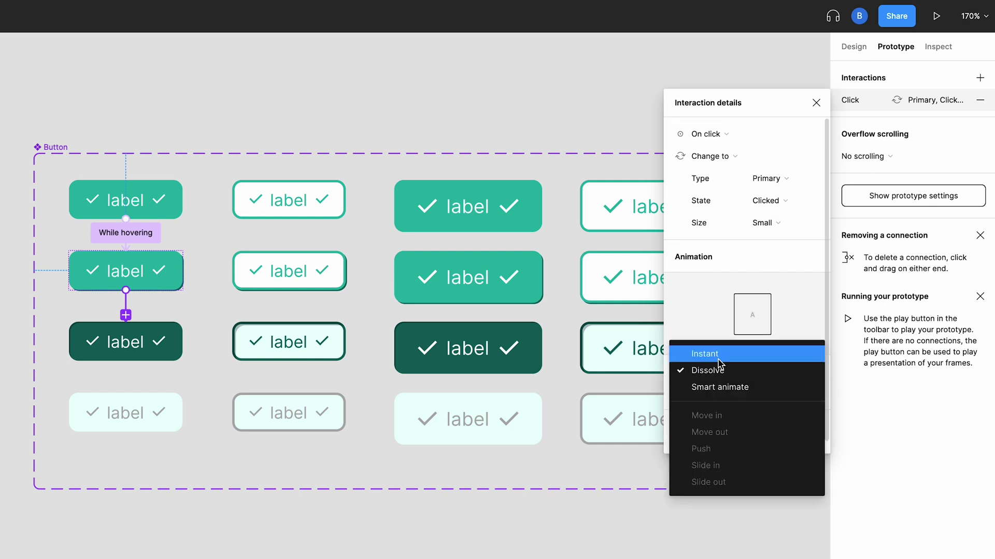
pyautogui.click(718, 356)
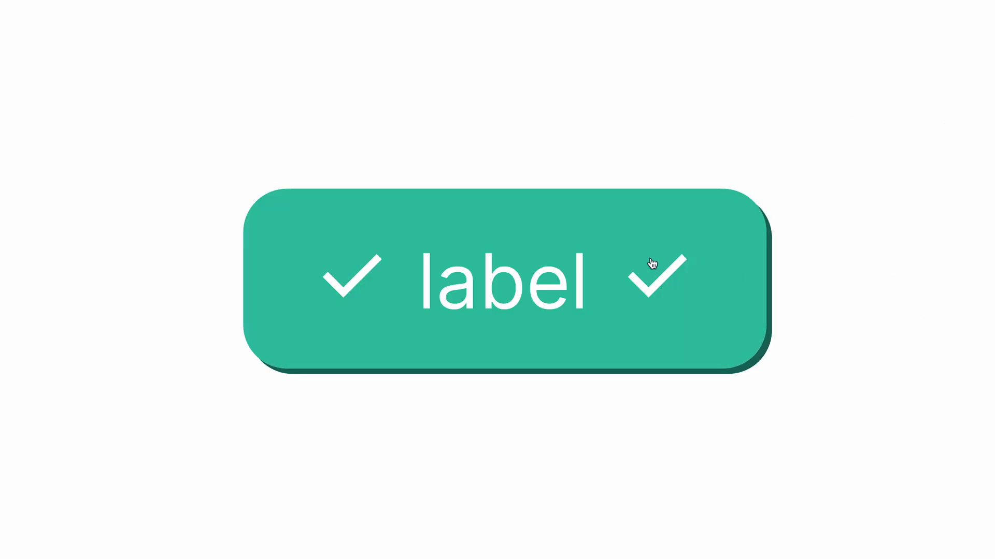
pyautogui.click(491, 332)
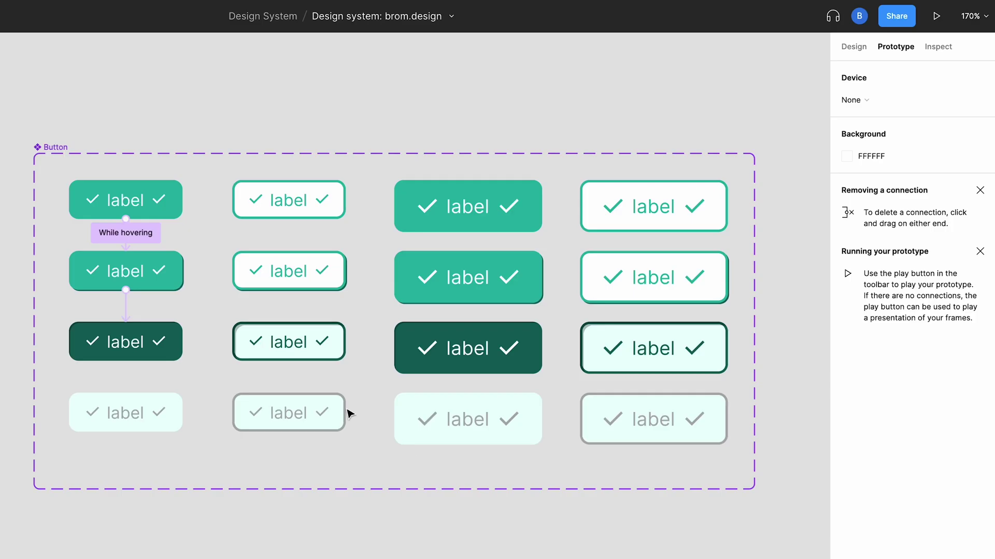
# - Make the Clicked variant return to Primary, Default, Small after a 150ms delay
pyautogui.click(165, 336)
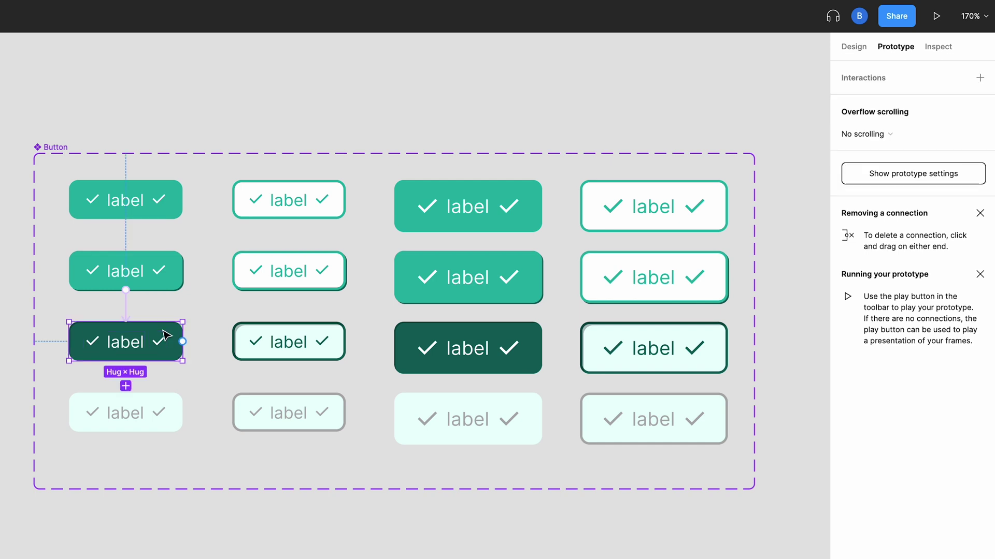
pyautogui.moveTo(184, 340); pyautogui.dragTo(171, 208)
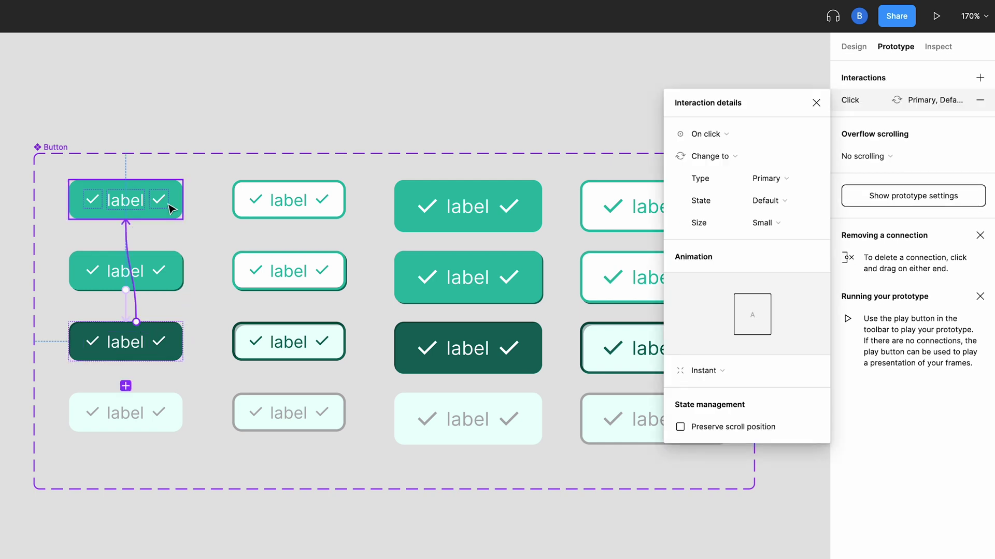
pyautogui.click(704, 133)
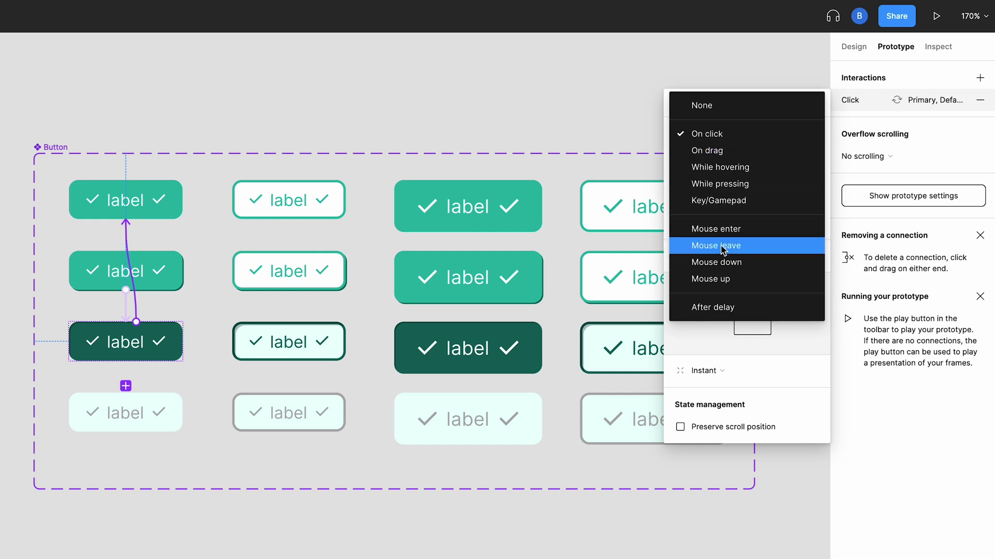
pyautogui.click(697, 307)
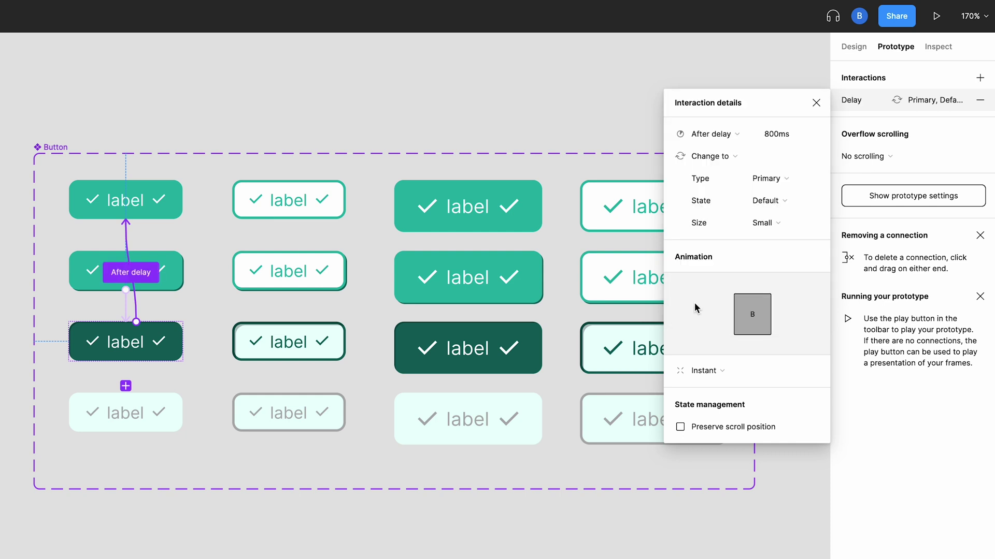
pyautogui.click(777, 136)
pyautogui.write('150')
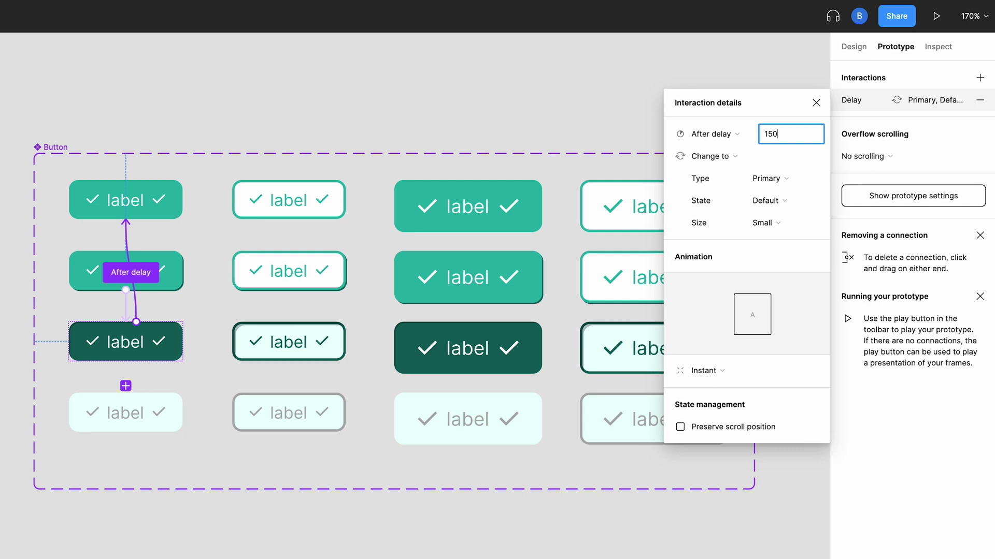
pyautogui.press('Return')
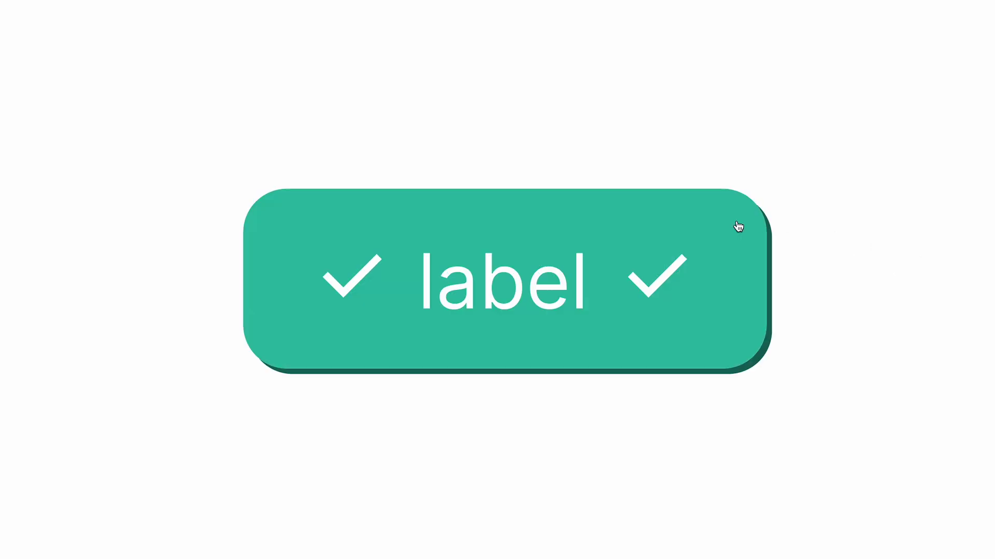
pyautogui.click(631, 339)
pyautogui.click(652, 341)
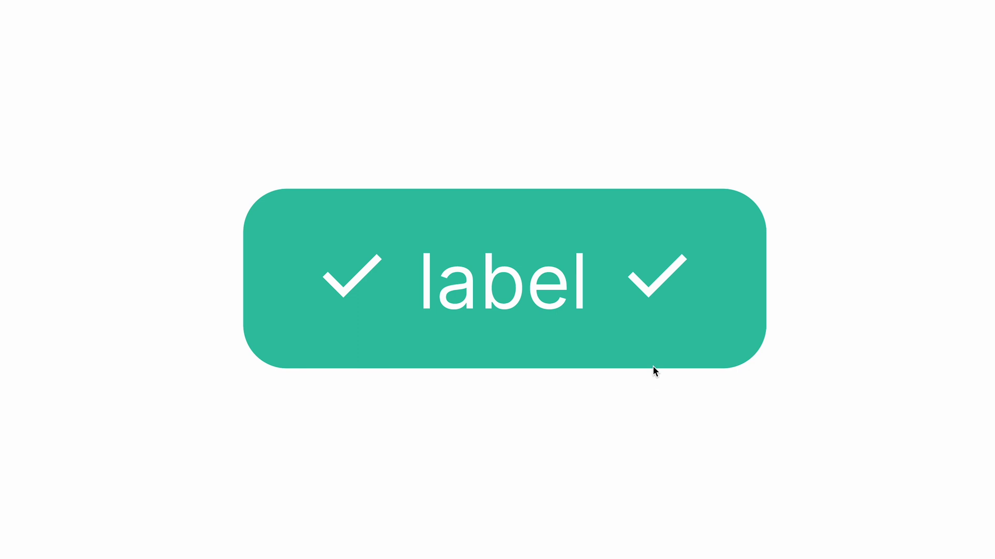
pyautogui.click(655, 348)
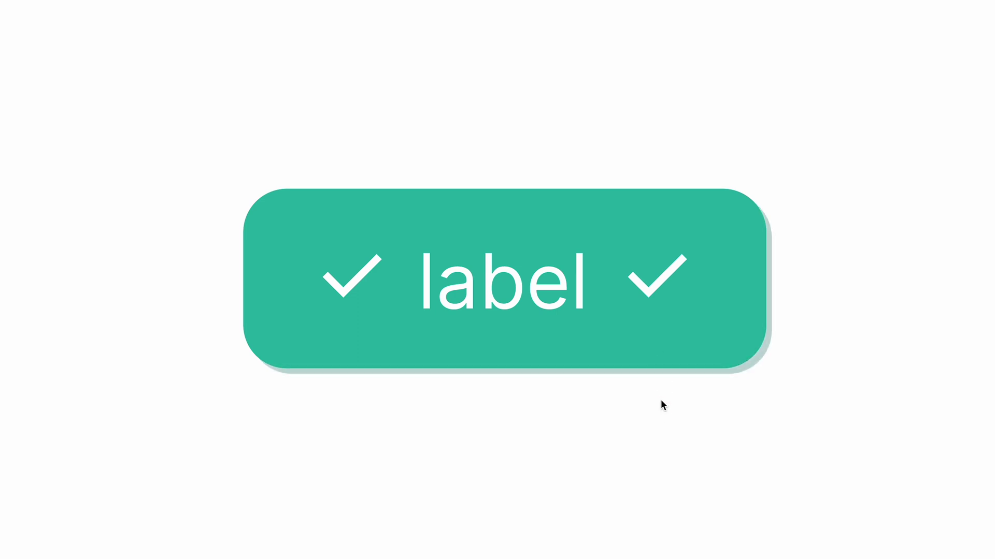
pyautogui.click(671, 335)
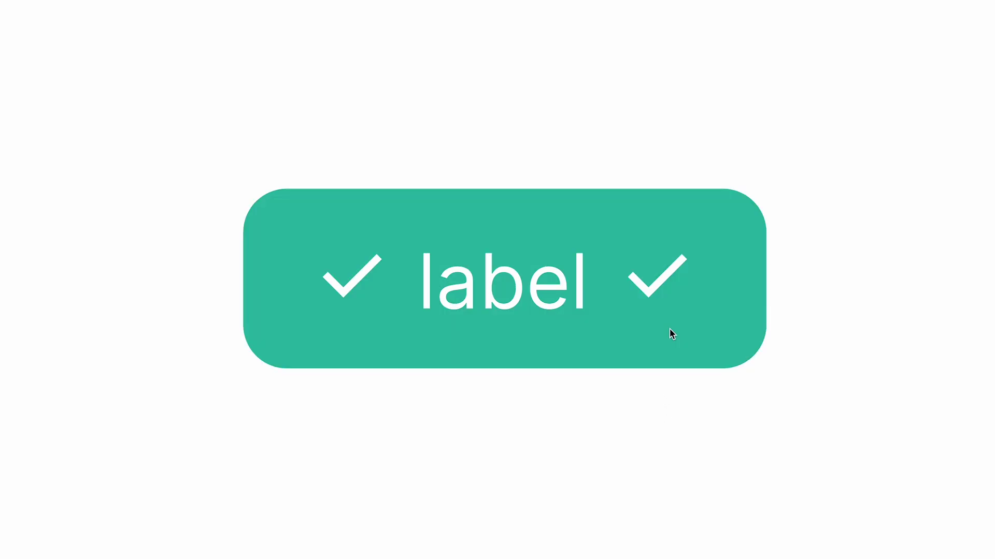